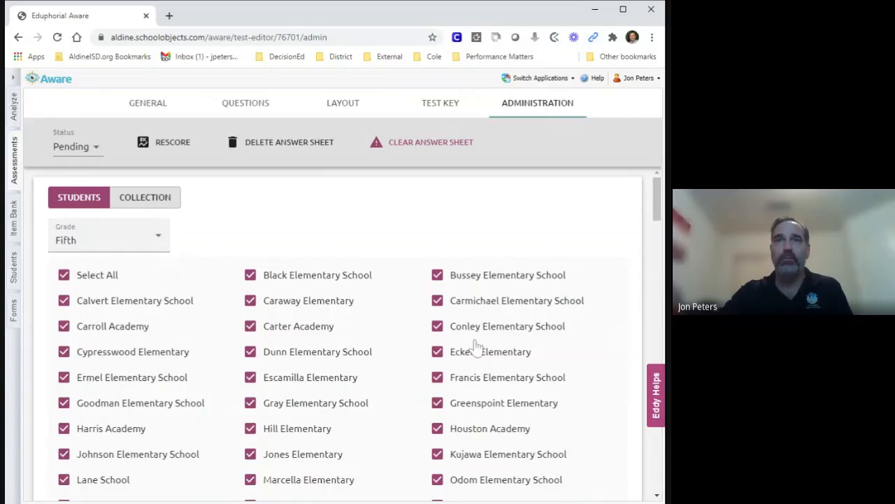
Step: Set the additional options subject area to Reading for the course list
left_click_drag(657, 196, 657, 259)
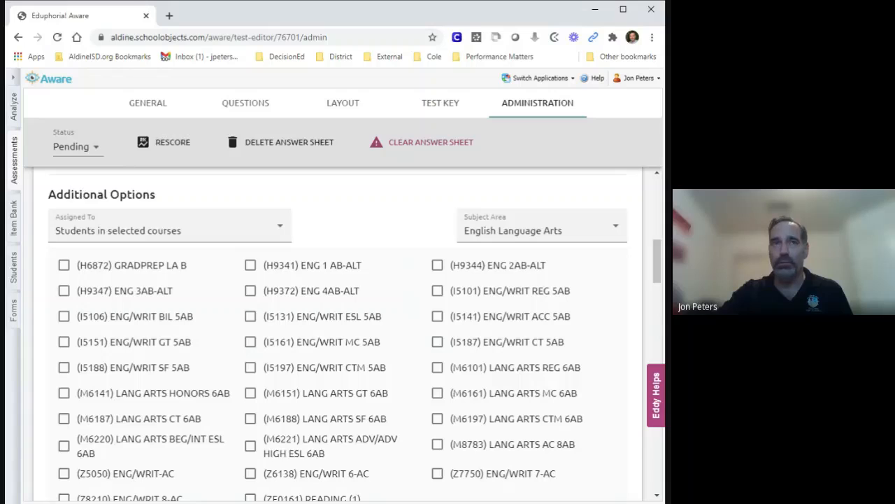
scroll(241, 325, "down", 1)
scroll(241, 325, "down", 2)
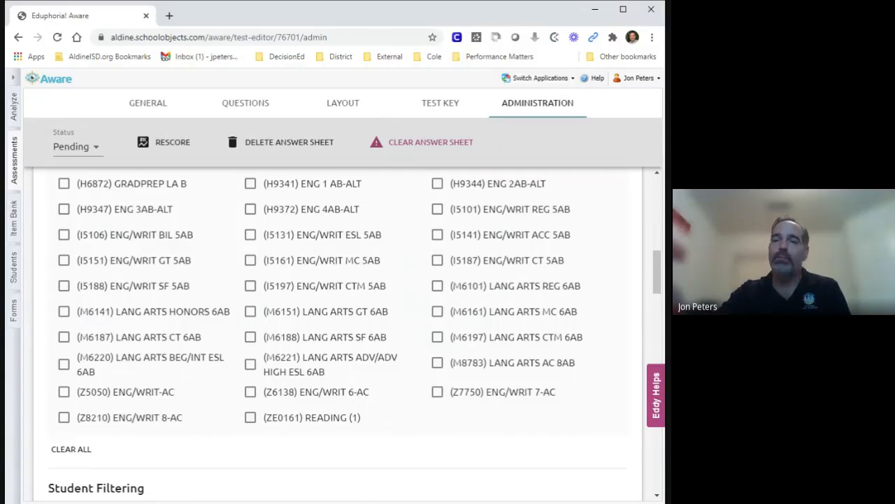
scroll(223, 308, "up", 1)
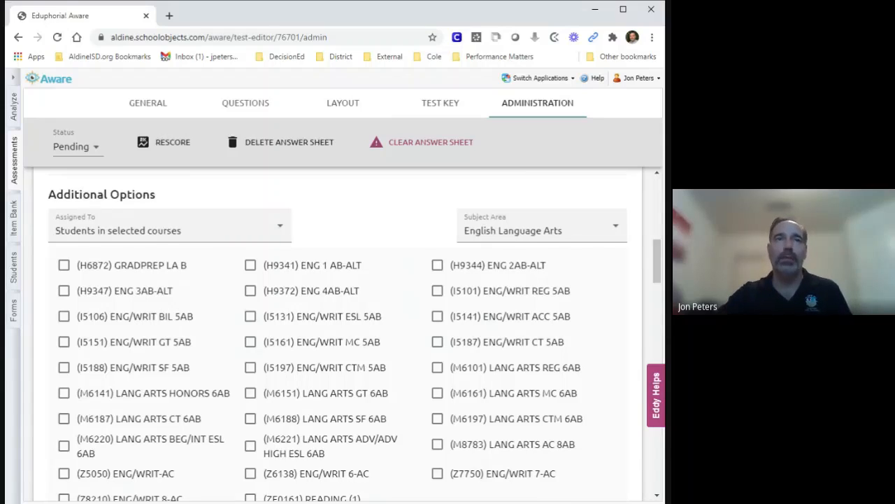
left_click(614, 232)
left_click(507, 222)
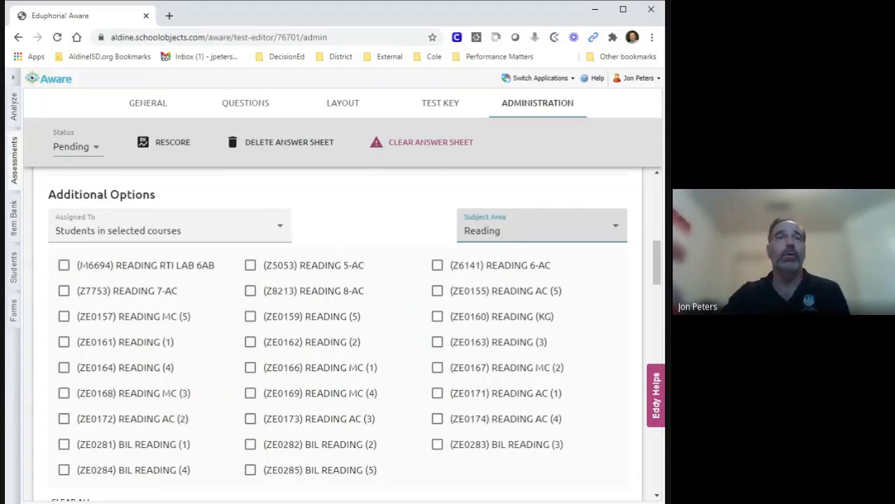
Step: Select the courses (Z5053) READING 5-AC, (ZE0155) READING AC (5), (ZE0285) BIL READING (5), (ZE0157) READING MC (5) and (ZE0159) READING (5)
left_click(281, 266)
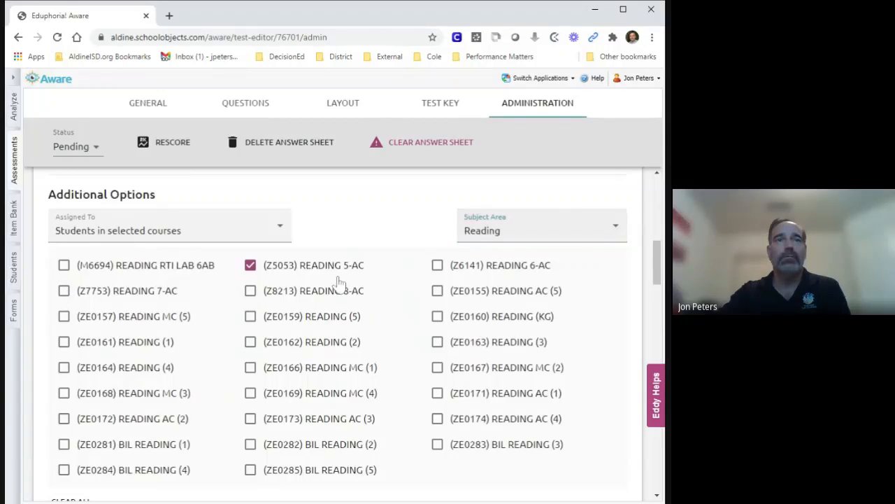
left_click(493, 293)
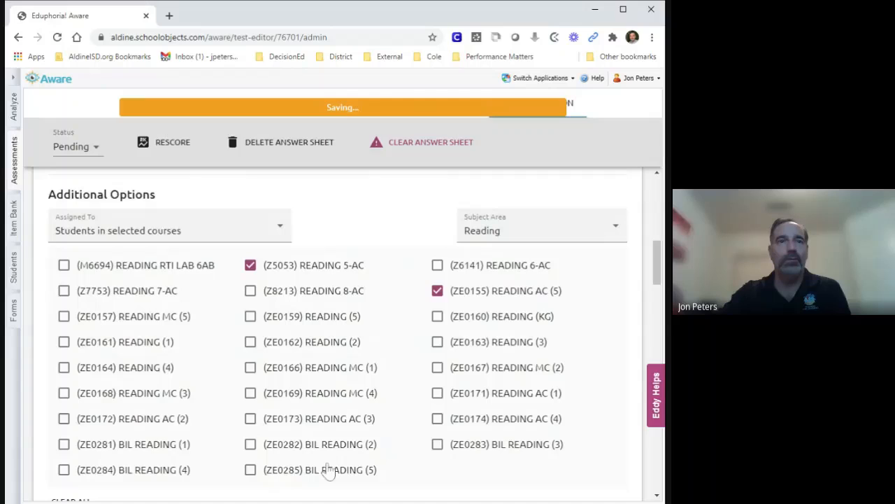
left_click(305, 473)
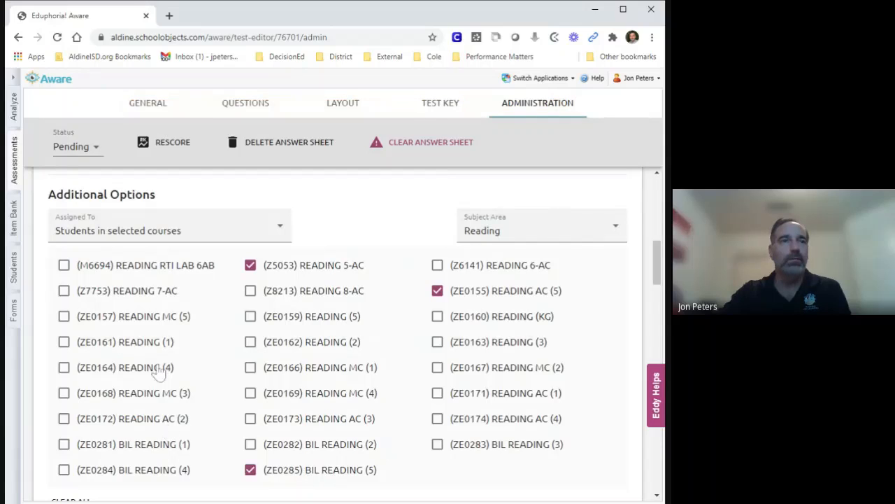
left_click(170, 325)
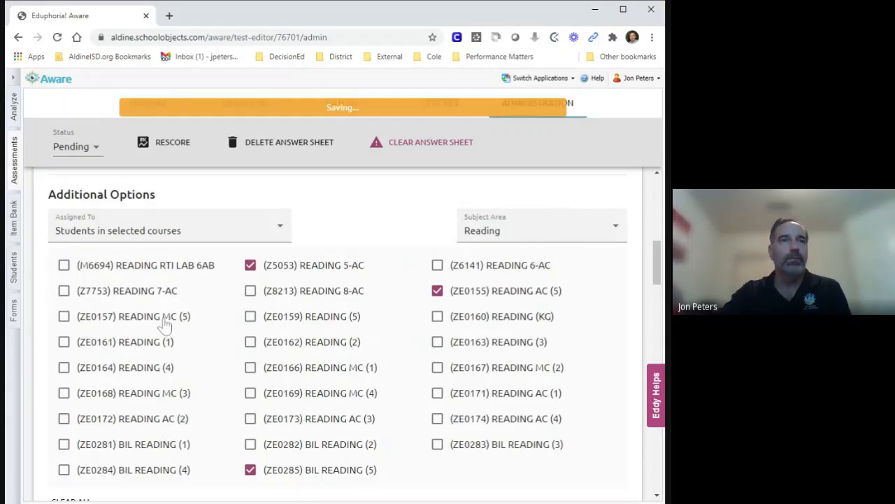
left_click(308, 320)
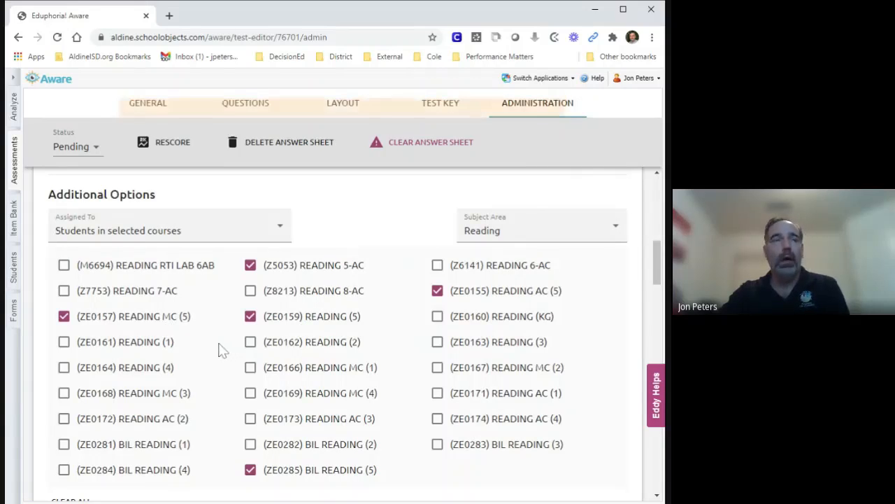
Step: Review the student filtering and form filter options, then the selected schools list
scroll(222, 350, "down", 5)
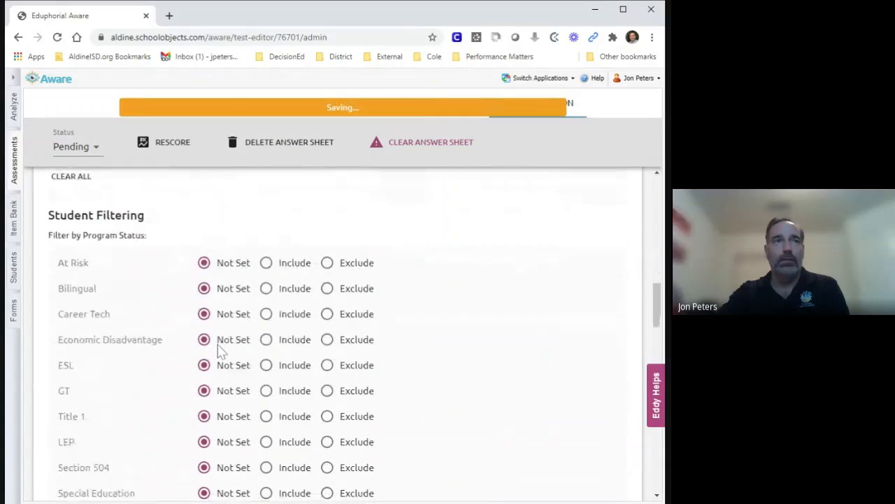
scroll(219, 350, "down", 1)
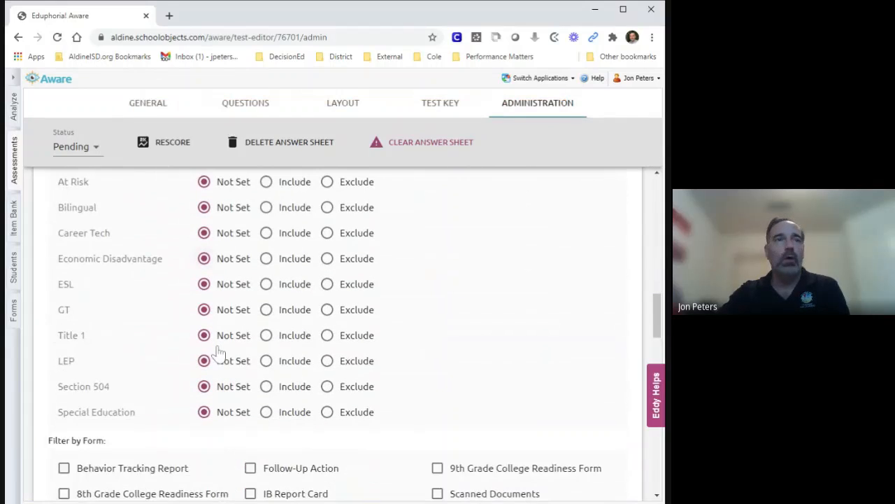
scroll(219, 354, "down", 2)
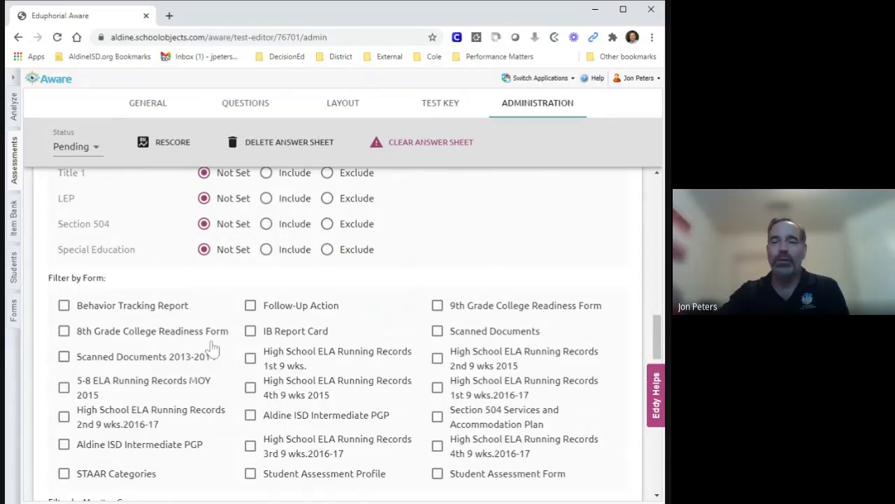
scroll(213, 347, "up", 8)
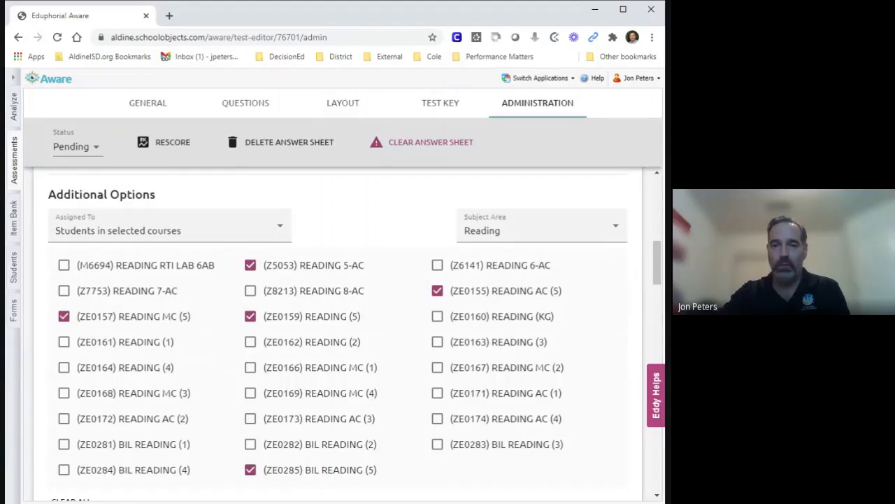
scroll(227, 378, "up", 1)
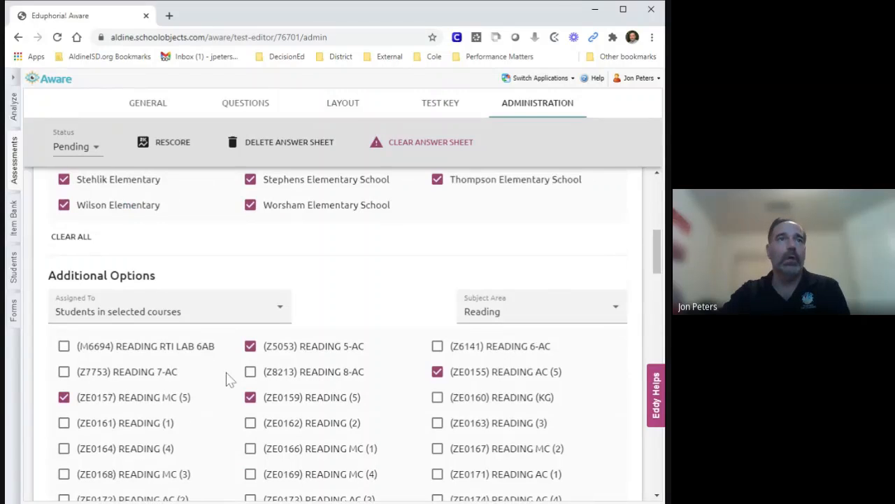
scroll(227, 378, "up", 1)
scroll(198, 354, "up", 2)
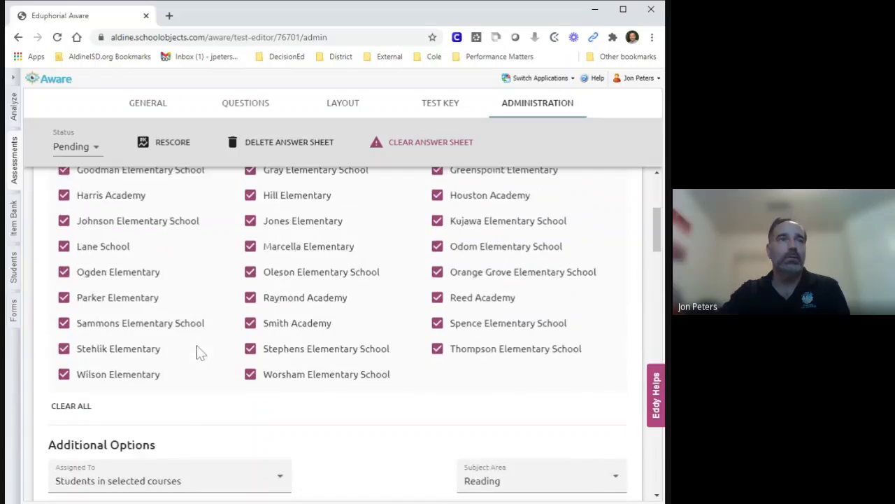
scroll(198, 354, "up", 3)
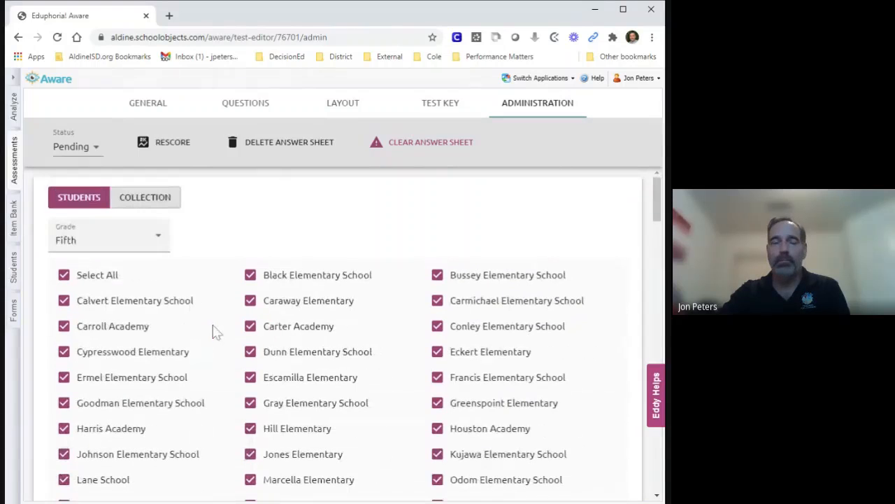
Step: Open the collection settings and set the start date to 12/07/2020
left_click(144, 202)
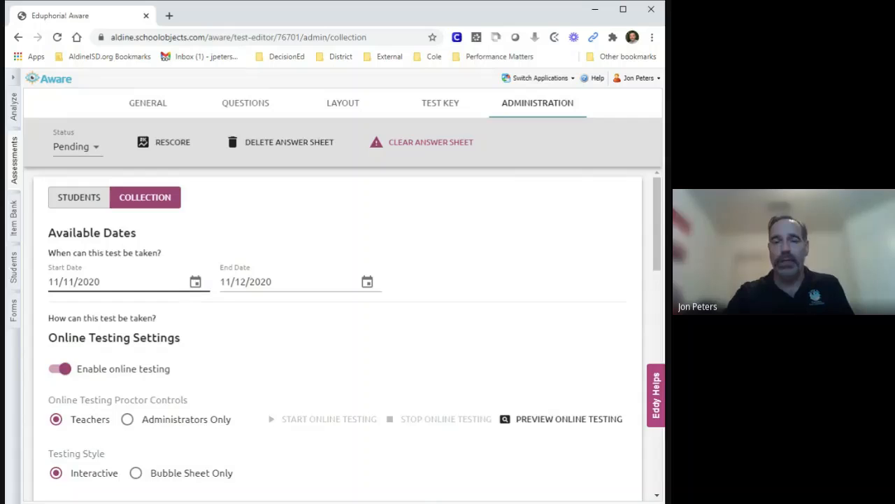
left_click(196, 282)
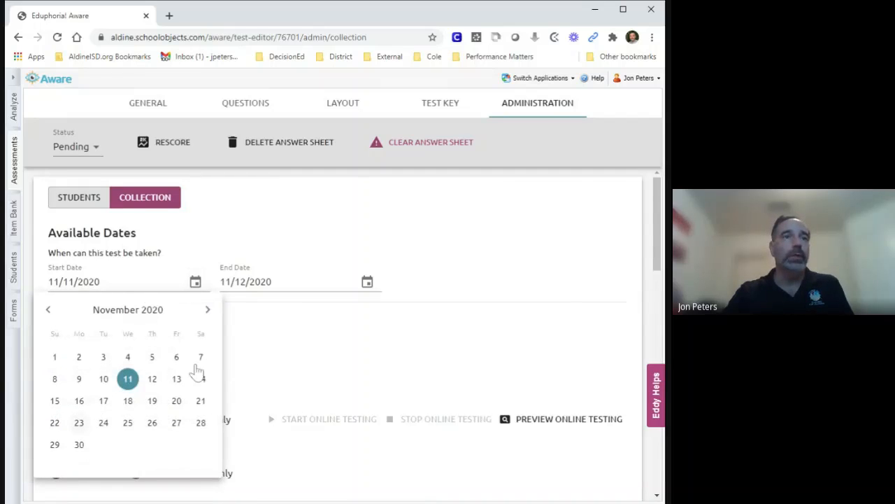
left_click(208, 309)
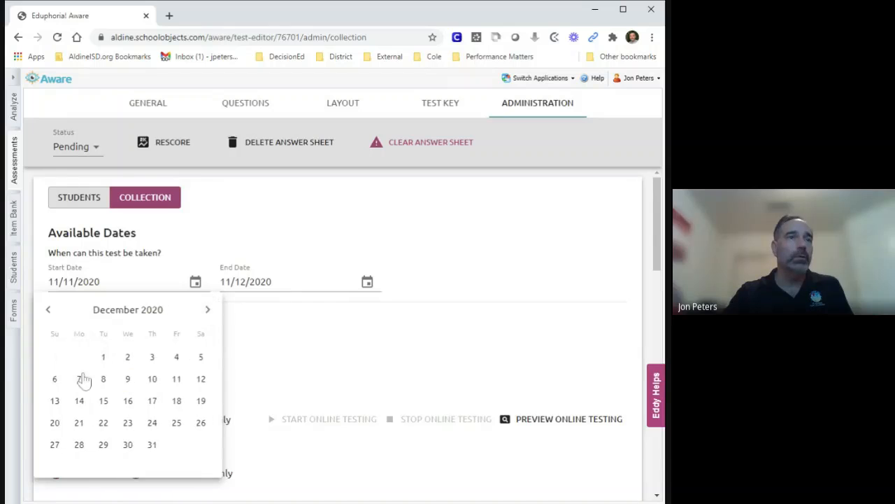
left_click(80, 379)
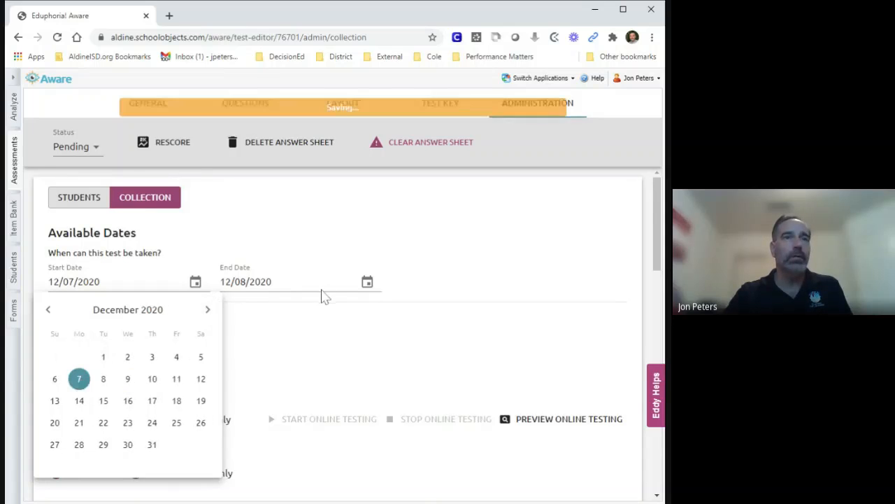
Step: Set the end date to 12/18/2020
left_click(366, 282)
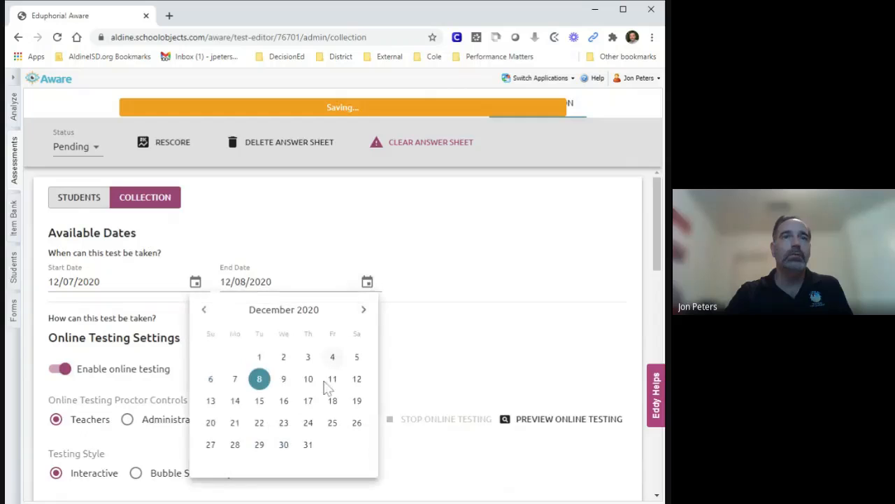
left_click(332, 401)
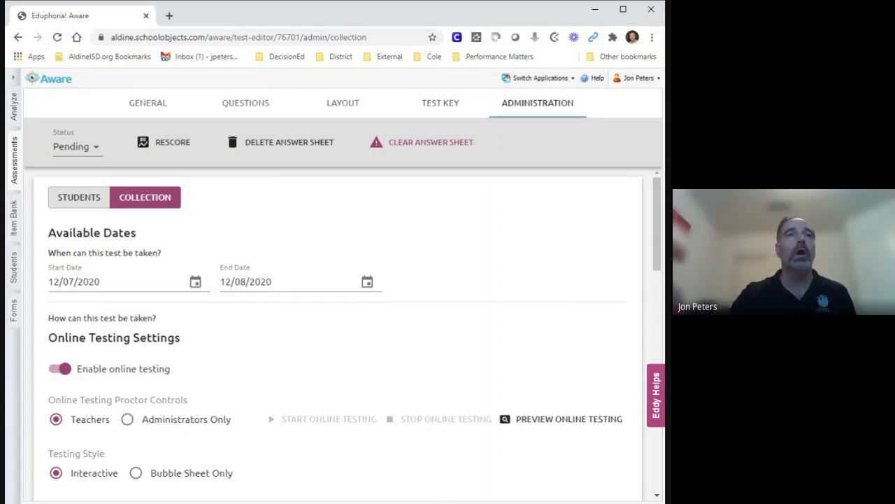
left_click(367, 282)
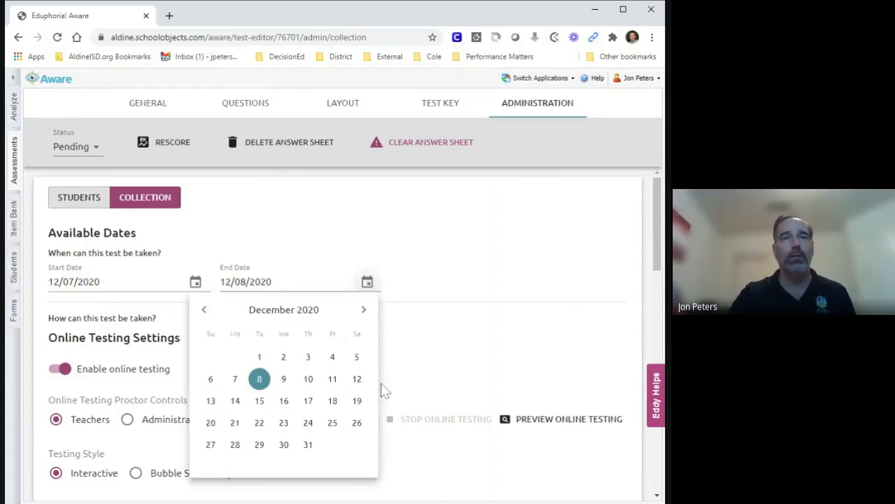
left_click(332, 400)
left_click(448, 336)
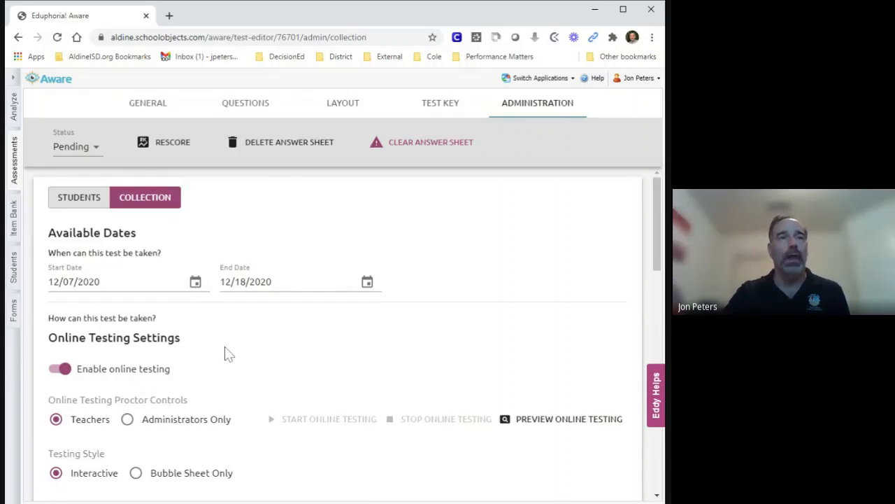
Step: Enable the calculator for online testing
scroll(228, 353, "down", 1)
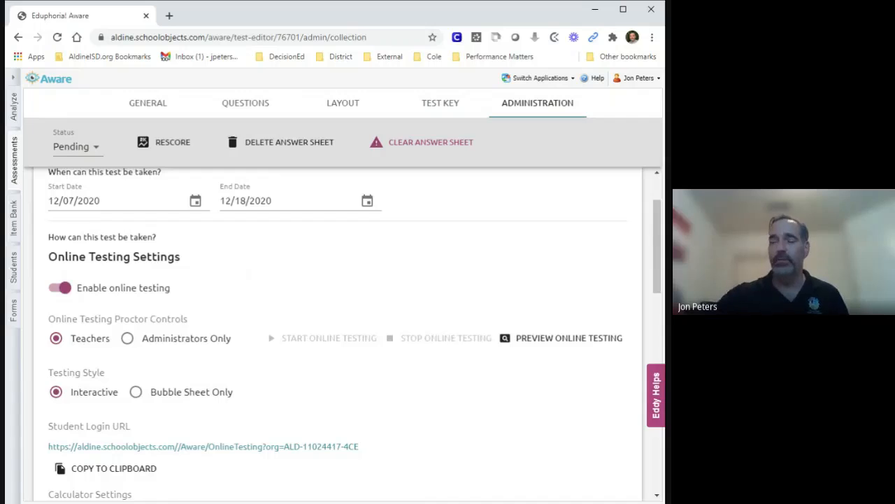
scroll(290, 360, "down", 1)
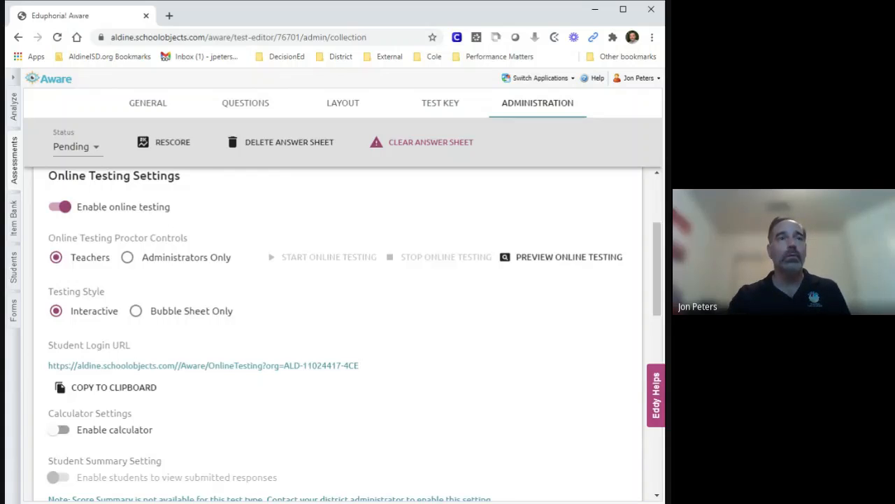
scroll(400, 355, "down", 1)
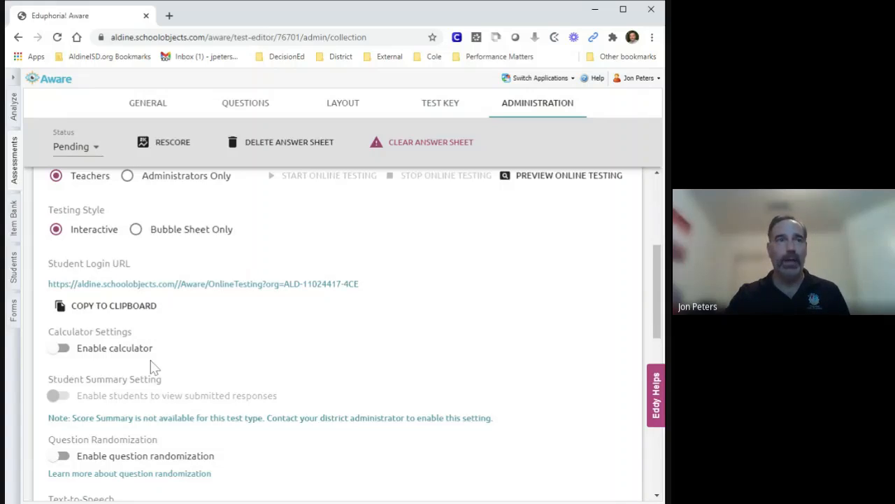
left_click(61, 350)
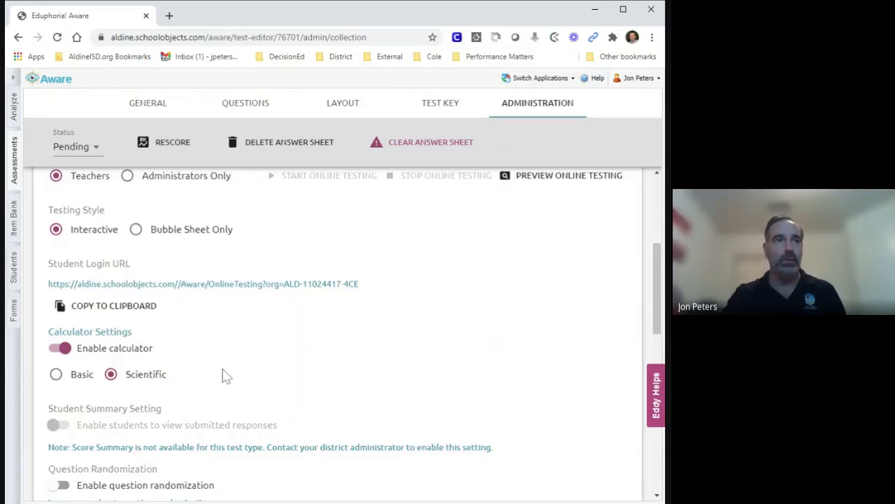
Step: Enable question randomization and acknowledge the resource-linking notice
scroll(222, 375, "down", 1)
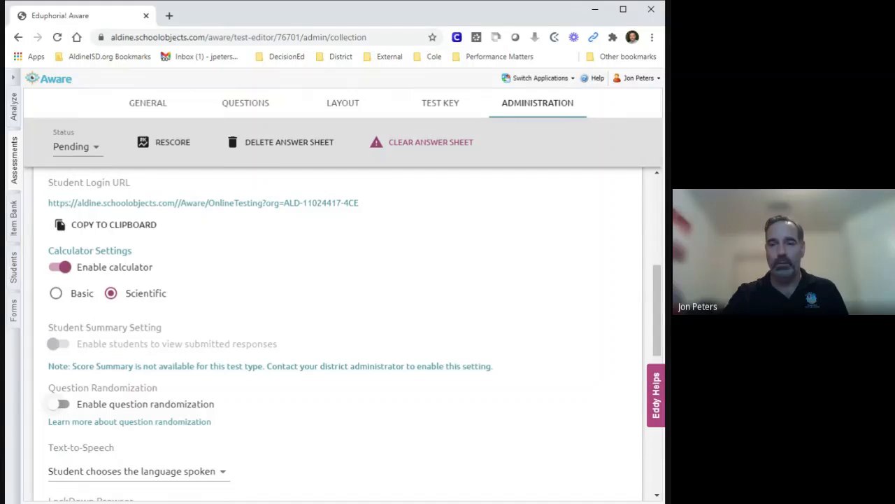
left_click(61, 405)
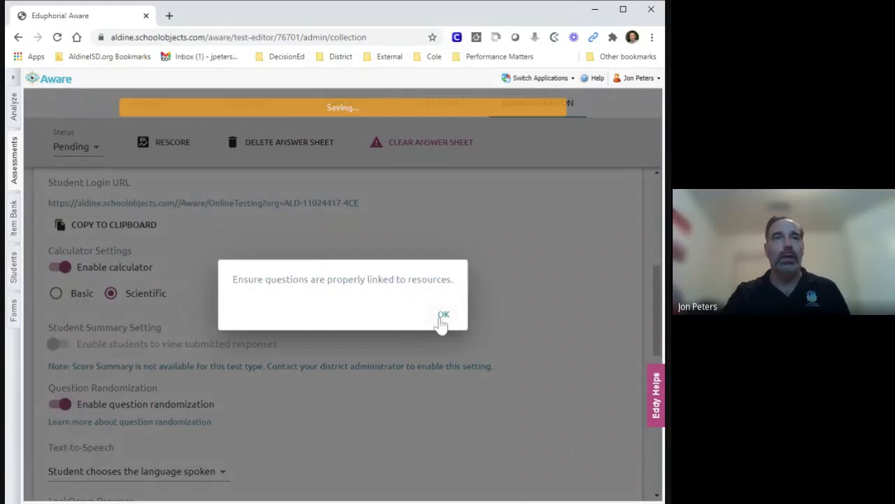
left_click(443, 316)
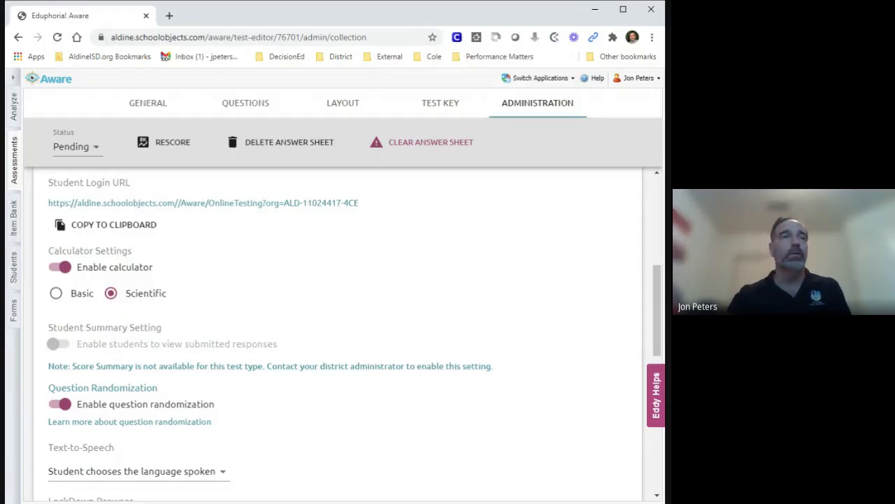
Step: Review the text-to-speech language choices, keep the student-chosen language, and enable LockDown Browser
scroll(352, 425, "down", 2)
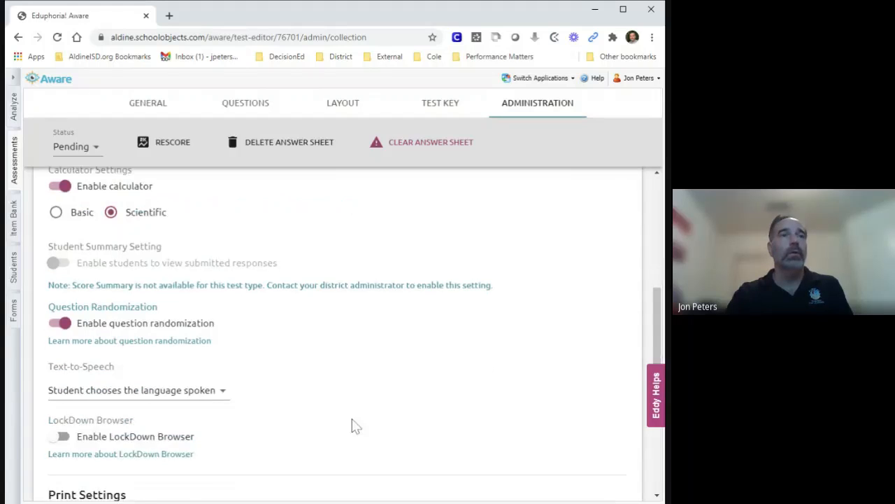
scroll(353, 420, "down", 2)
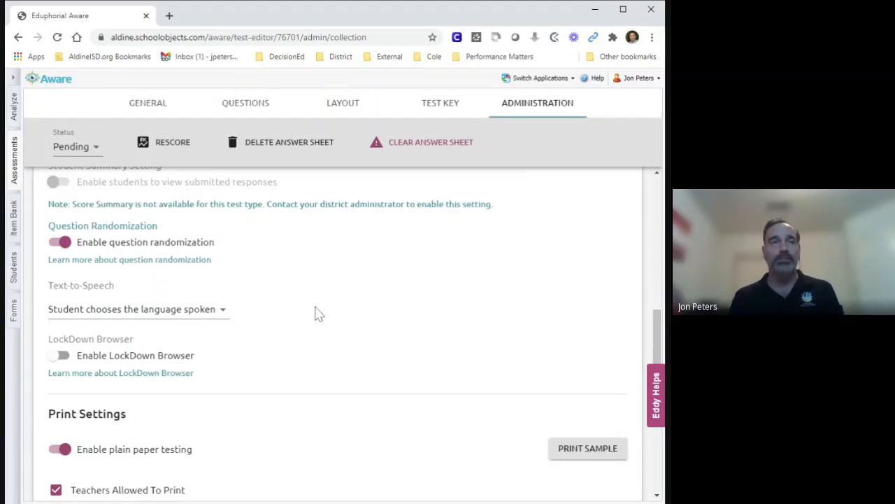
left_click(226, 319)
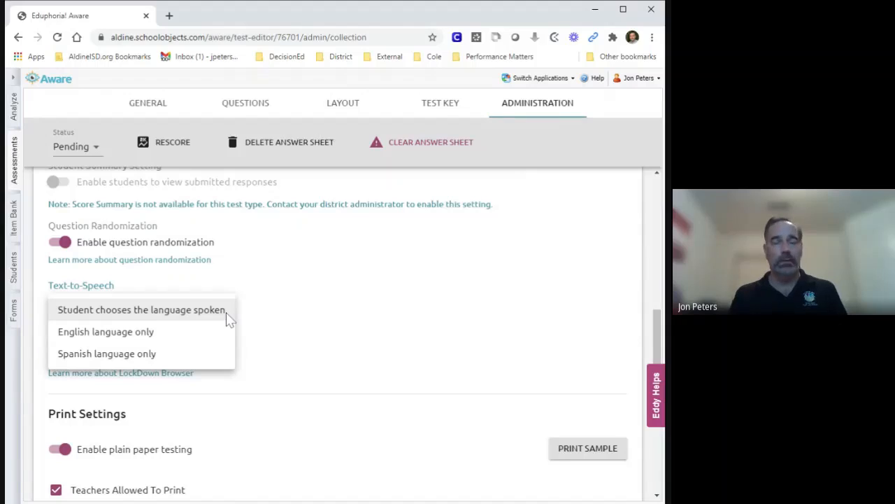
left_click(294, 328)
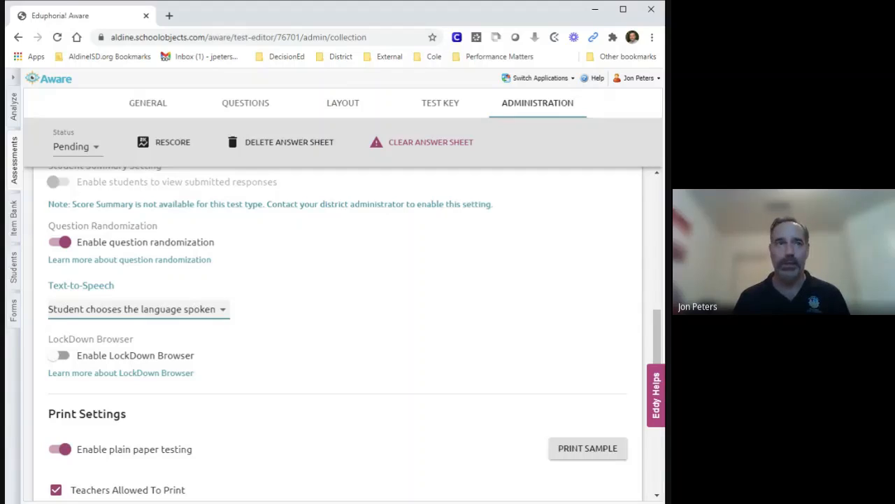
left_click(63, 356)
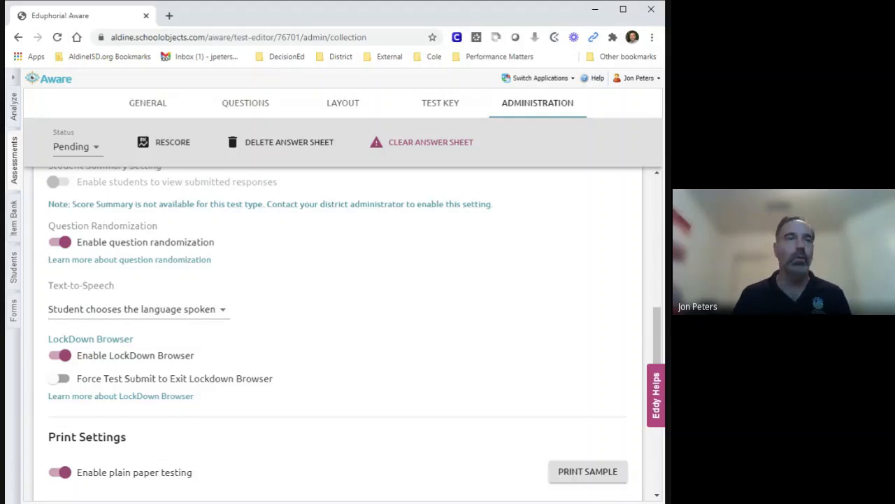
scroll(319, 342, "down", 1)
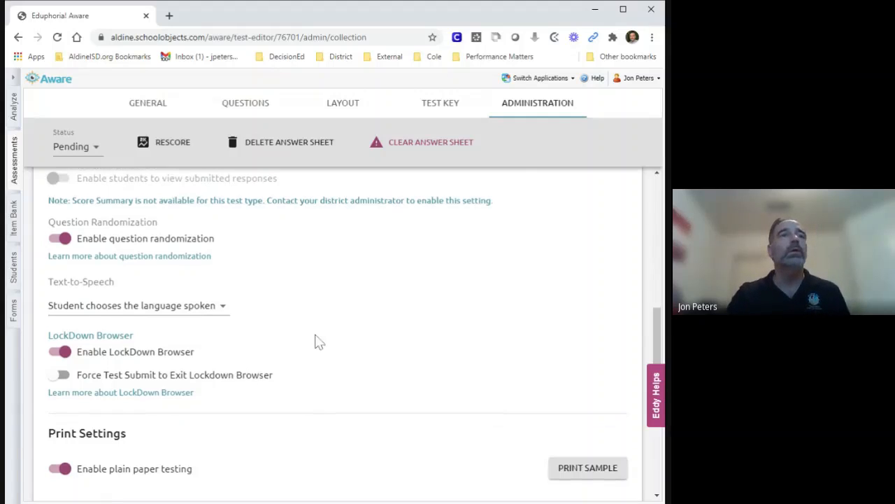
scroll(318, 342, "down", 1)
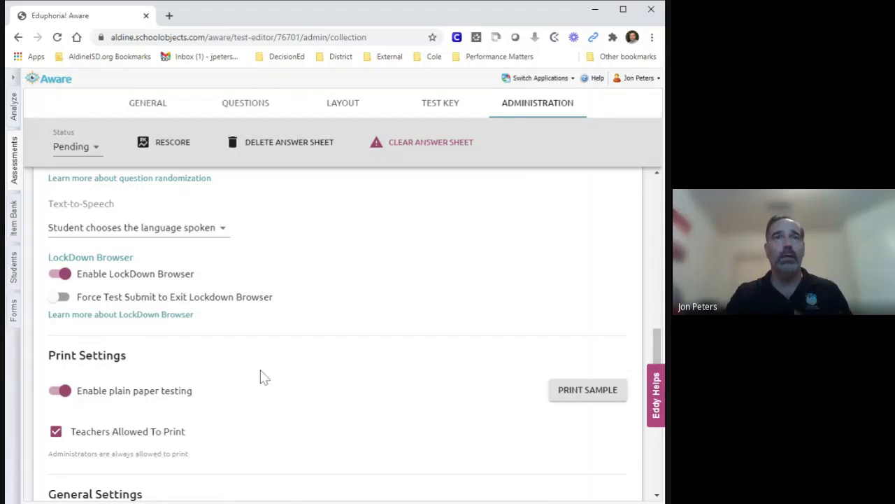
scroll(259, 378, "up", 1)
scroll(260, 378, "up", 5)
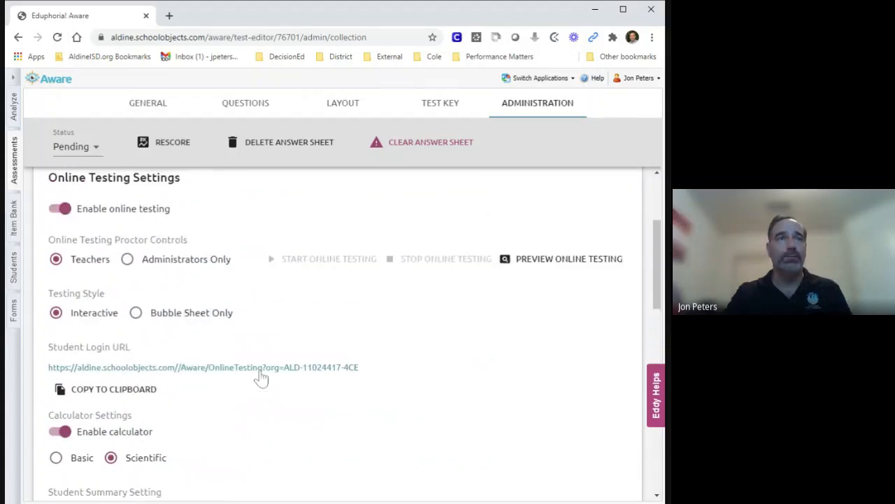